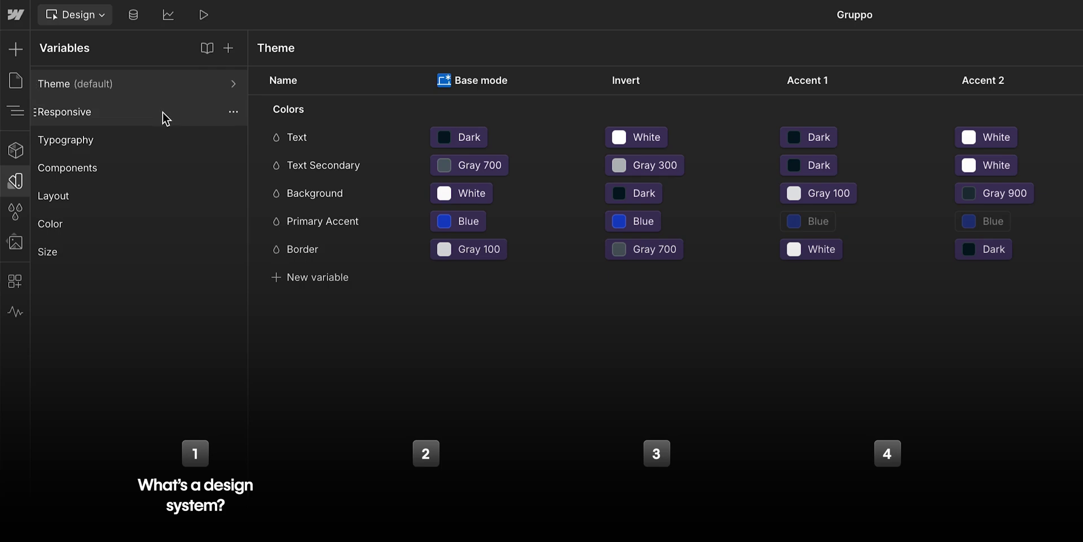
Show the Responsive font-size variables, then open the Banner Announcement component for editing
click(162, 111)
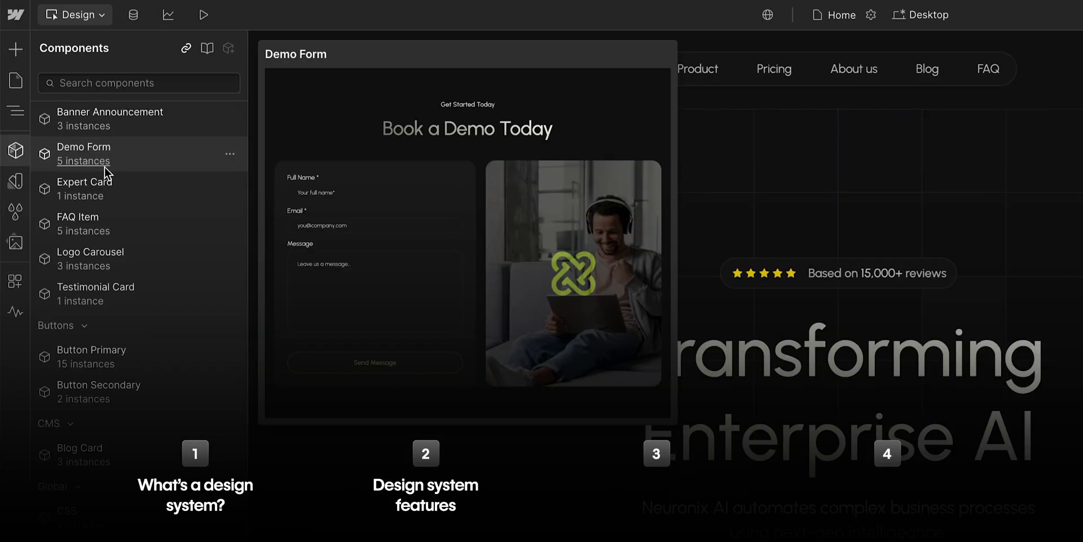
mouse_move(116, 181)
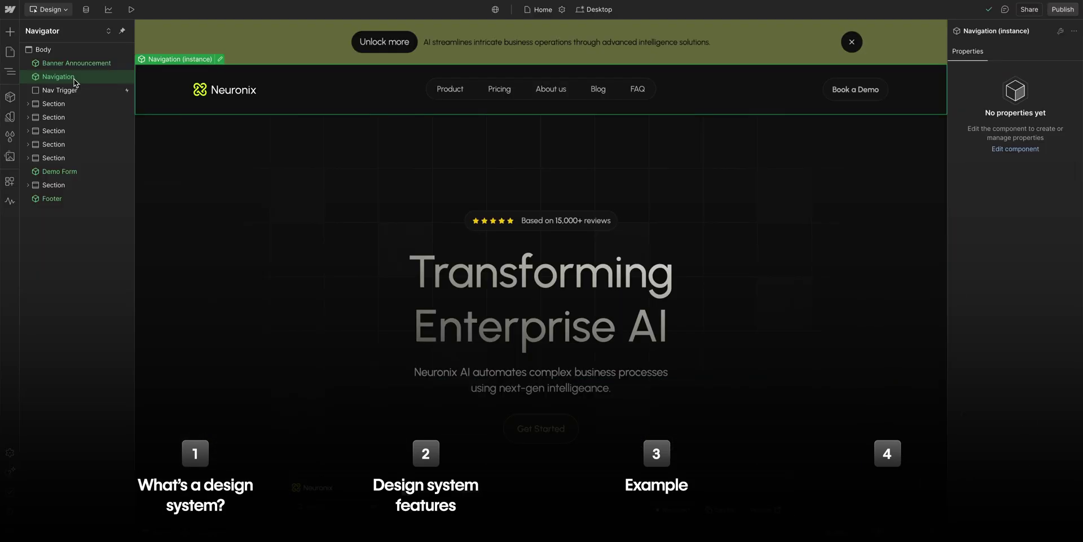
double_click(100, 63)
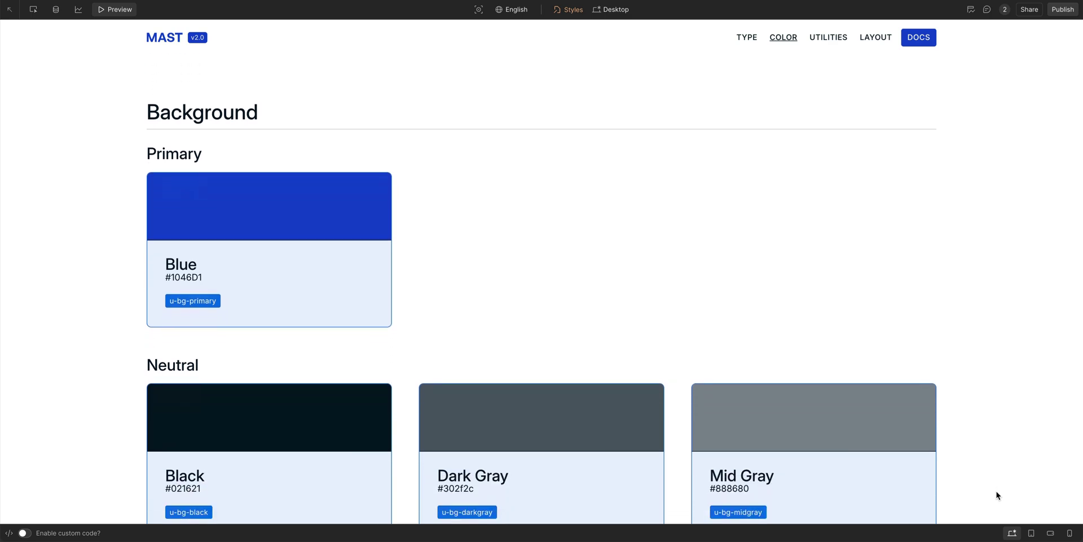
In the Variables panel, move from the Responsive collection to the Typography collection
scroll(996, 495, down, 1)
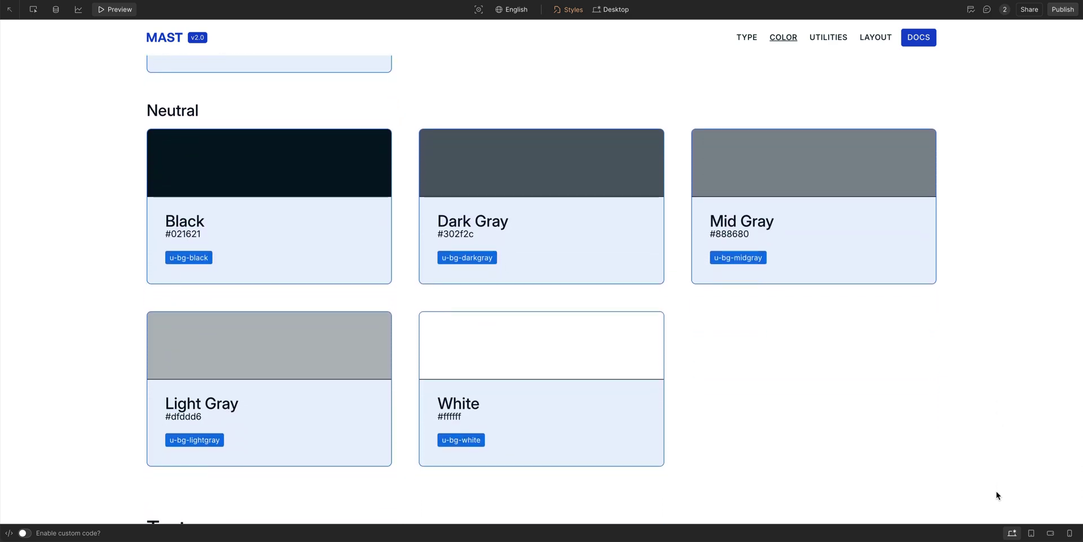
scroll(996, 495, down, 7)
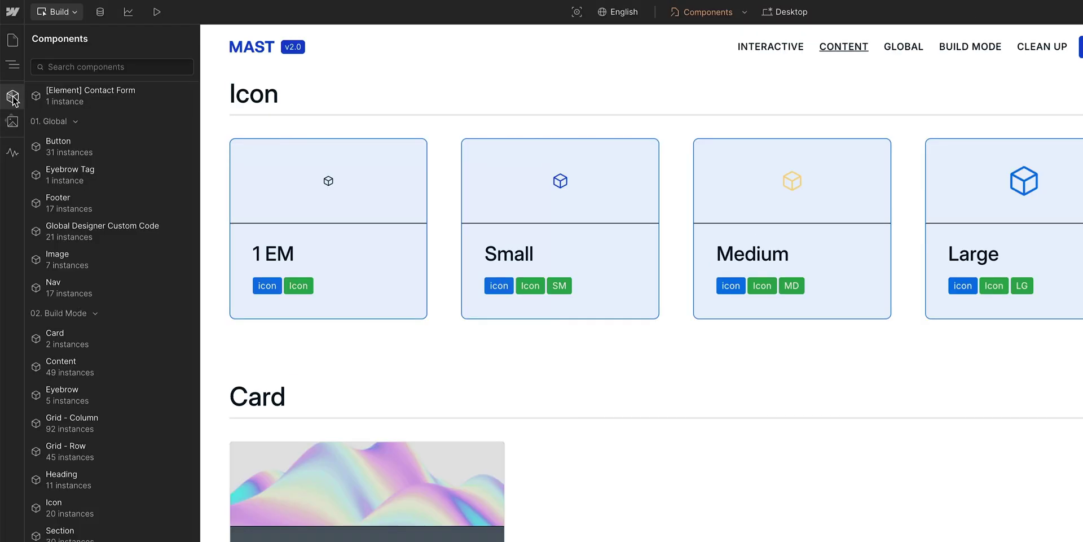
mouse_move(88, 106)
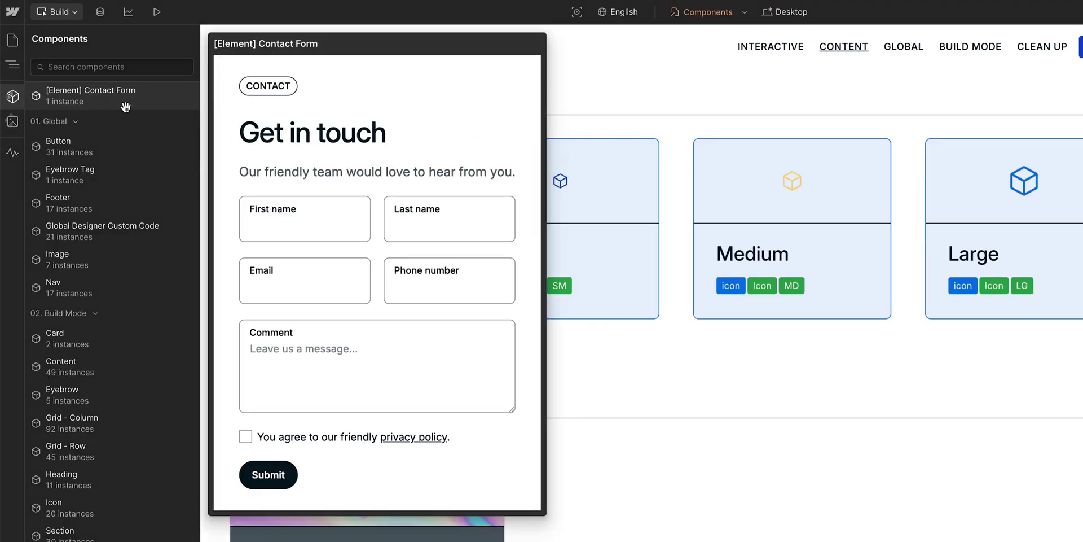
mouse_move(129, 152)
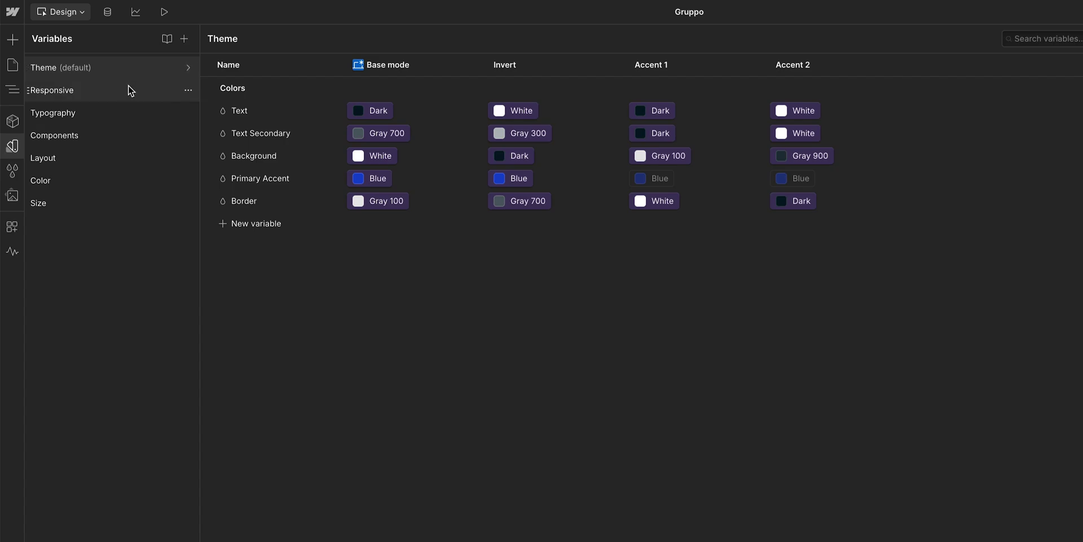
click(131, 90)
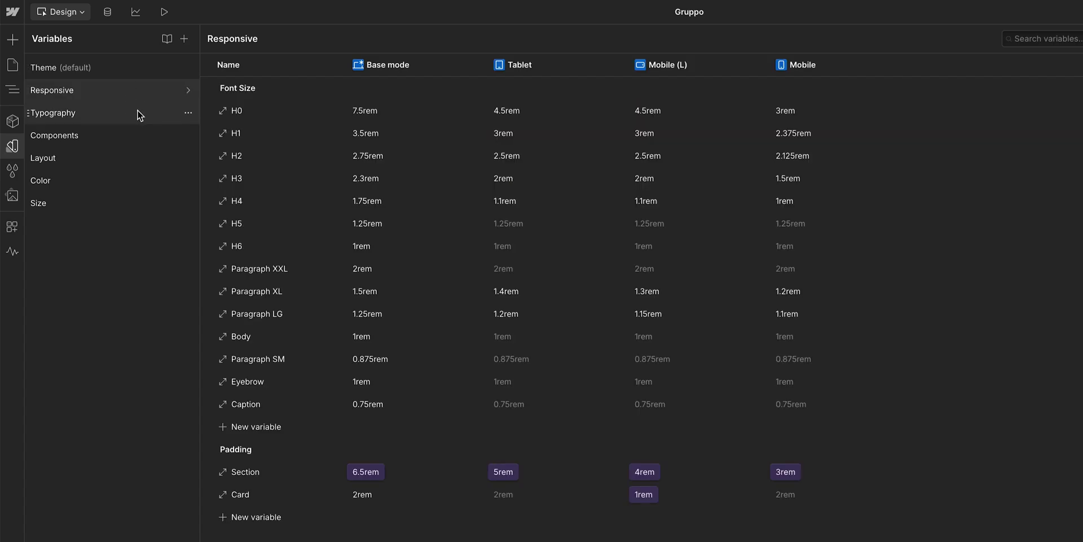
click(139, 111)
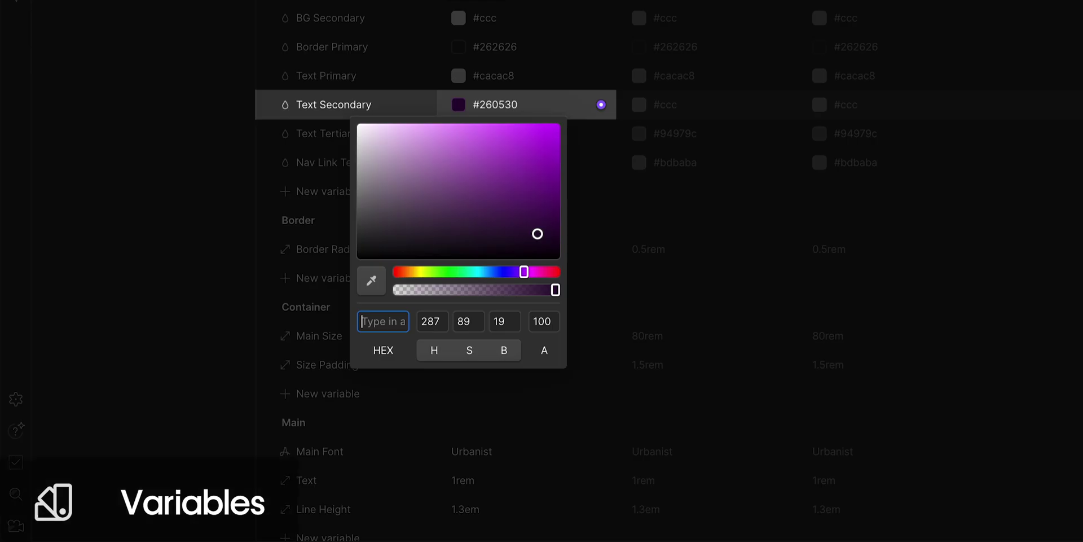
Recolour the Text Secondary colour variable to green in the colour picker
text(#cccccc)
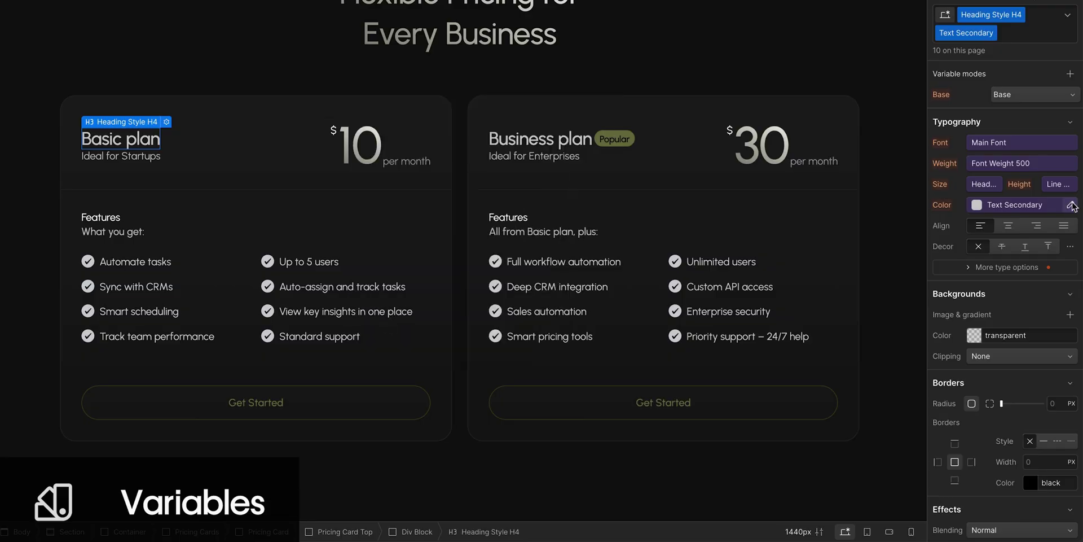
click(1074, 207)
click(941, 275)
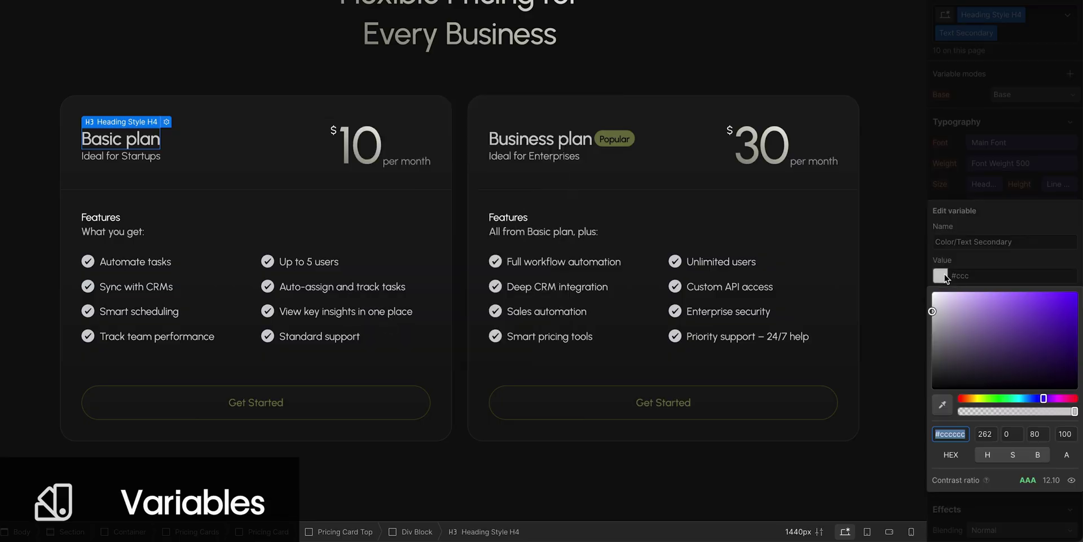
click(1028, 332)
click(992, 397)
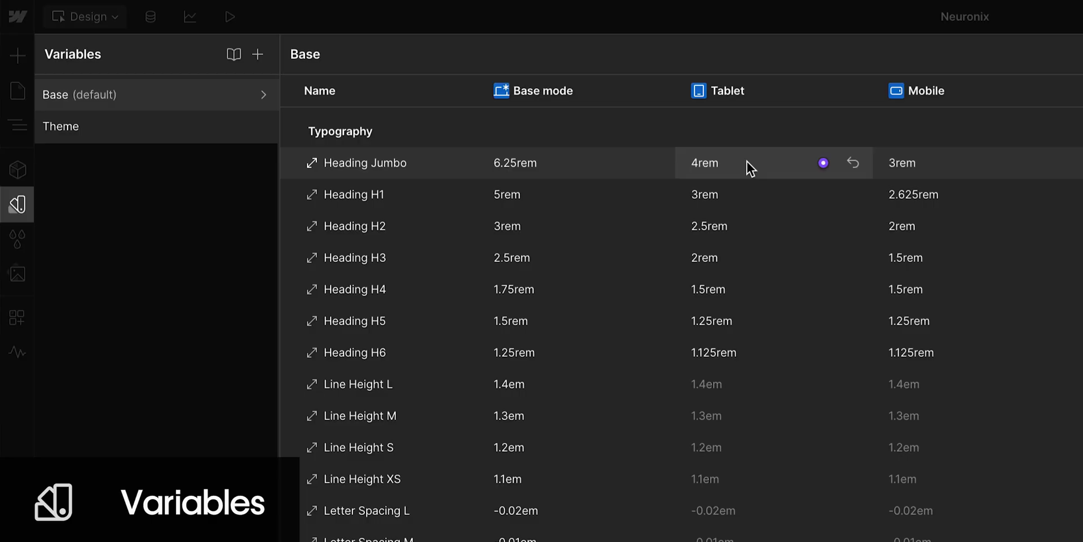
click(745, 163)
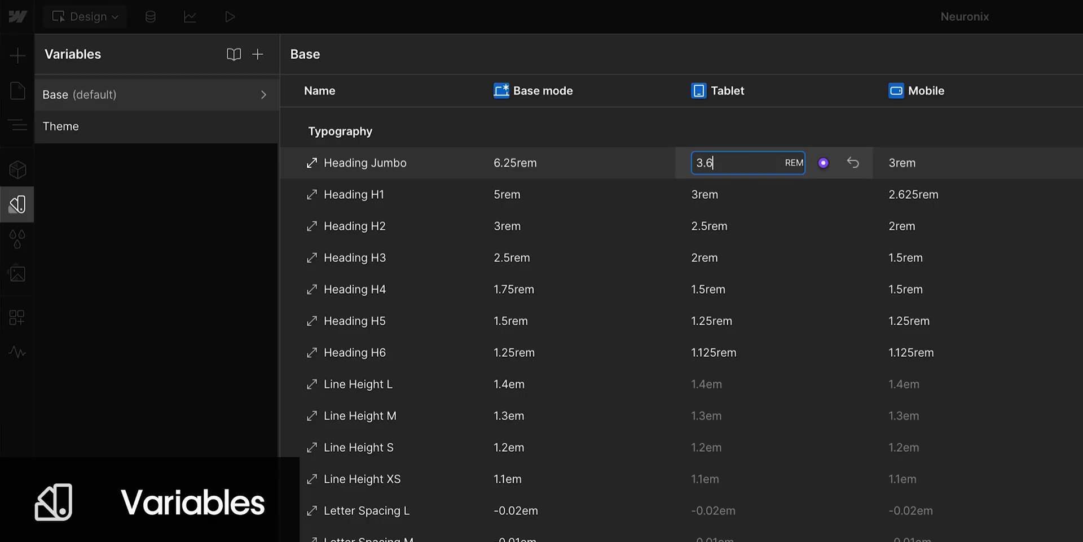
click(919, 161)
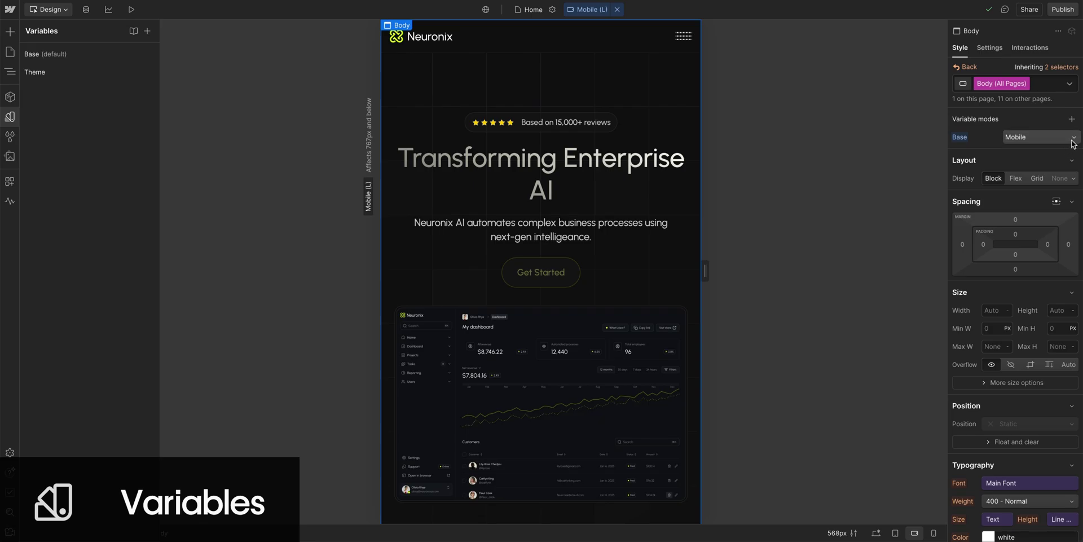
click(1072, 140)
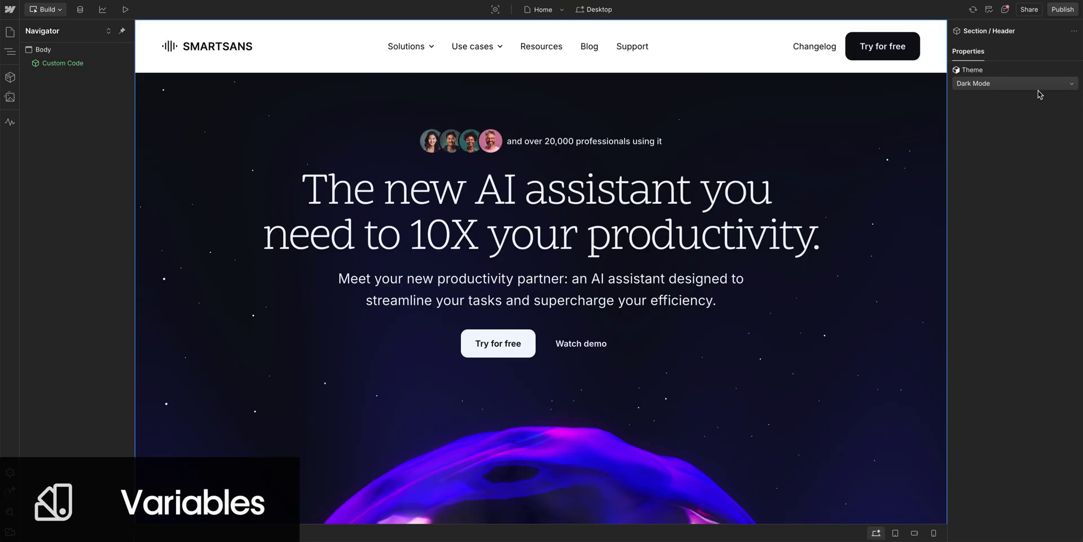
click(1036, 86)
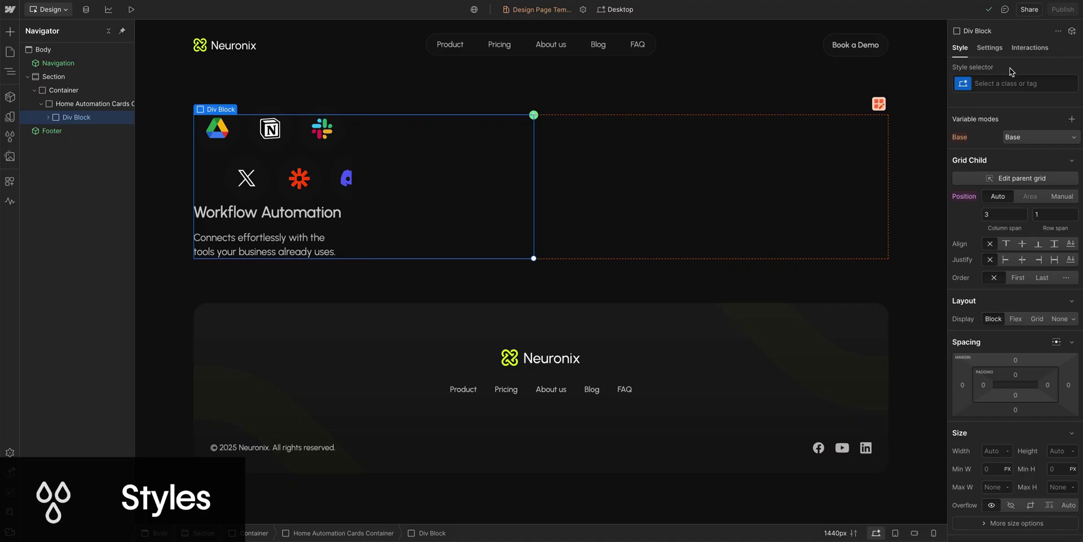
Apply the Gradient Card class to the Workflow Automation div block
click(1006, 82)
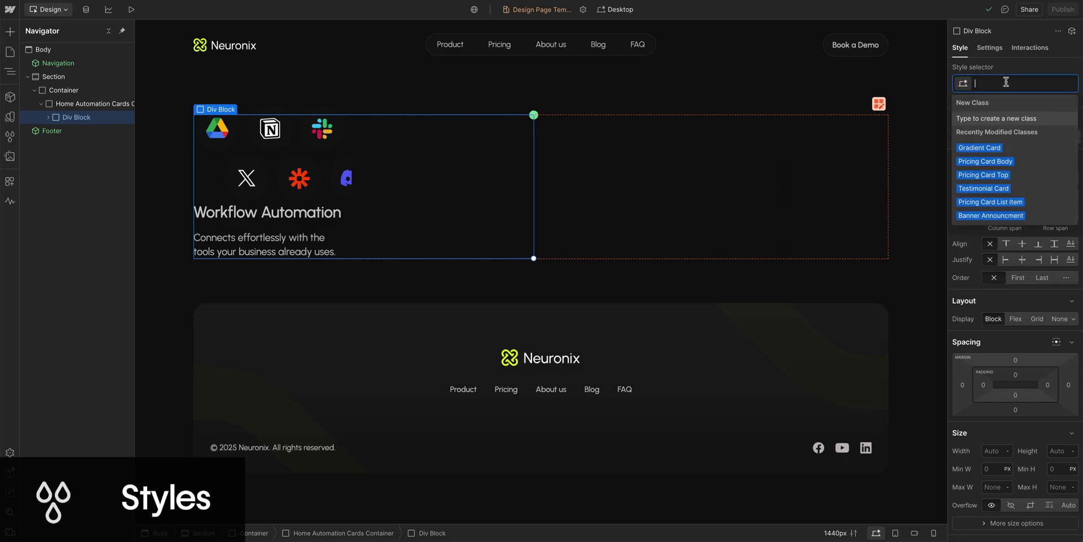
click(1019, 148)
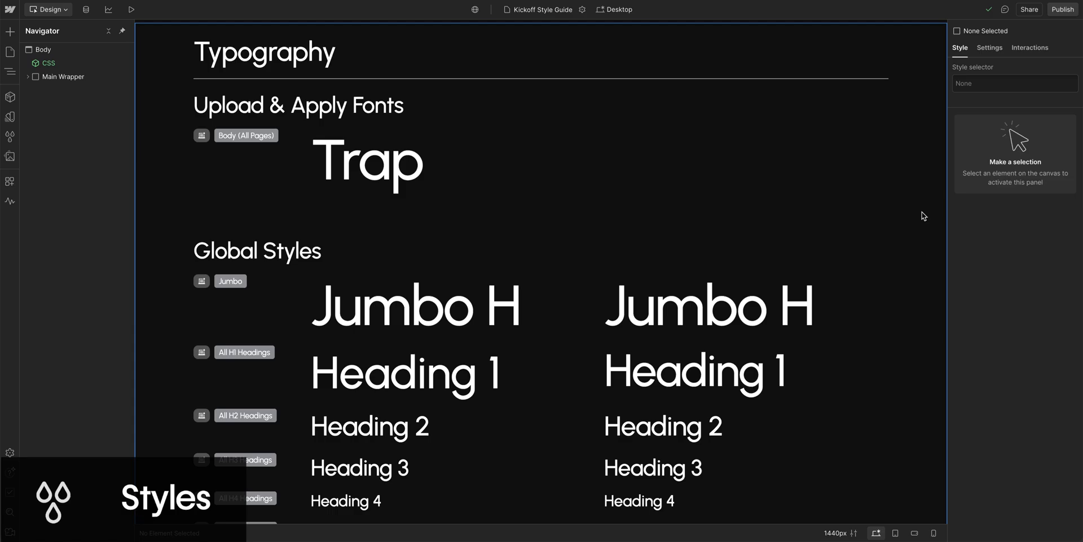
scroll(924, 216, down, 5)
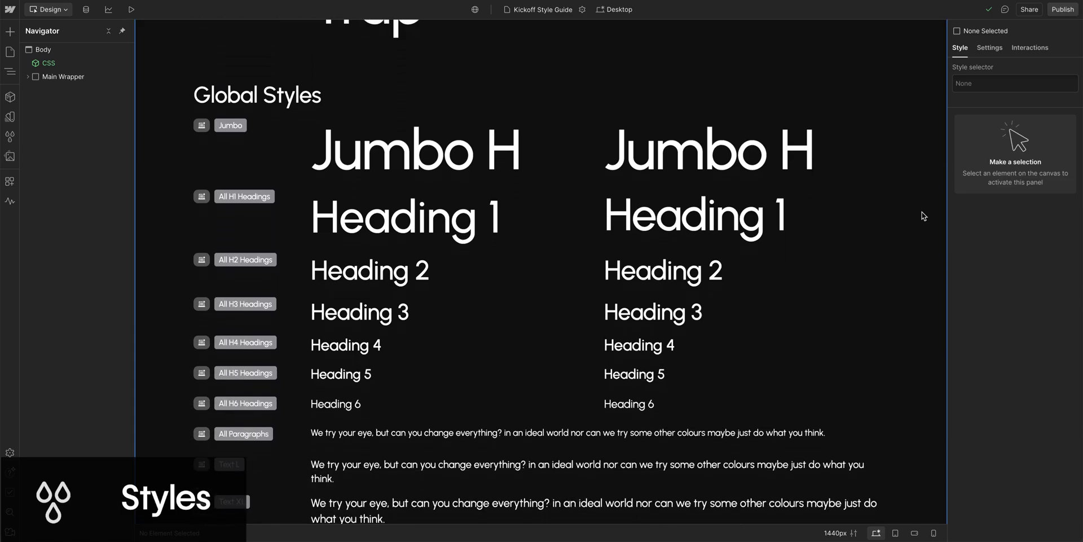
scroll(923, 216, down, 1)
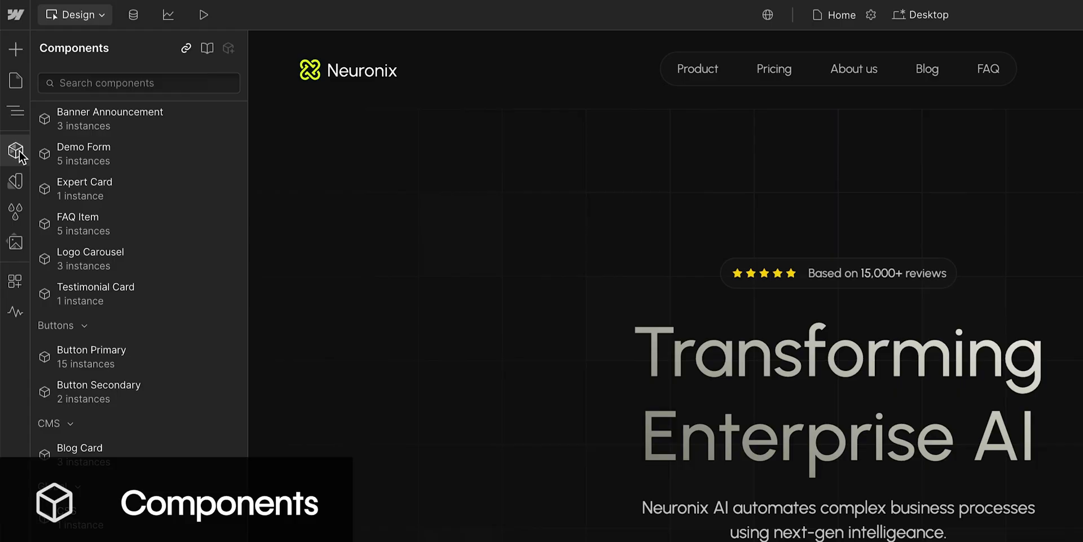
Turn the Stats Item into a component
mouse_move(73, 159)
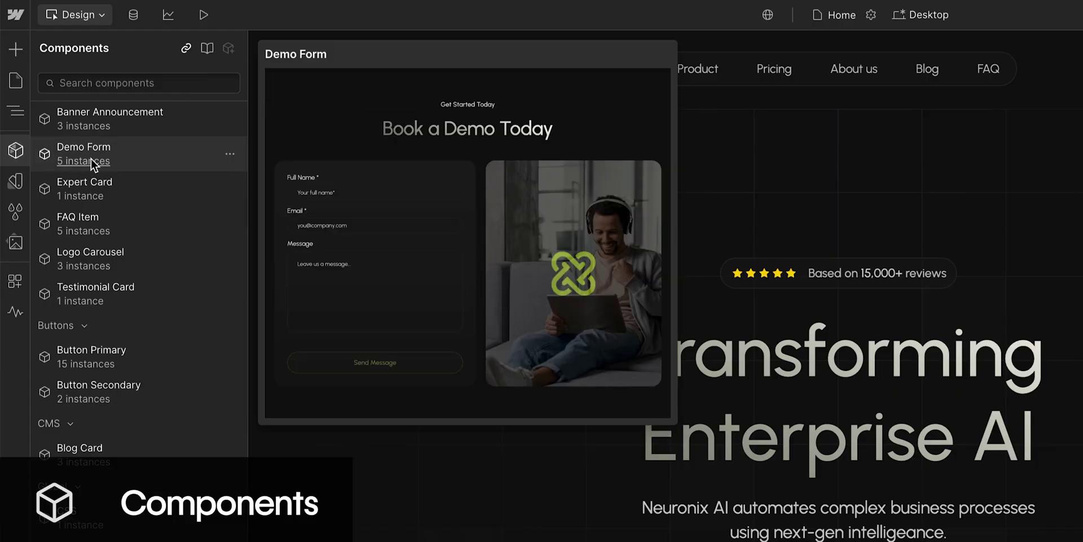
mouse_move(134, 189)
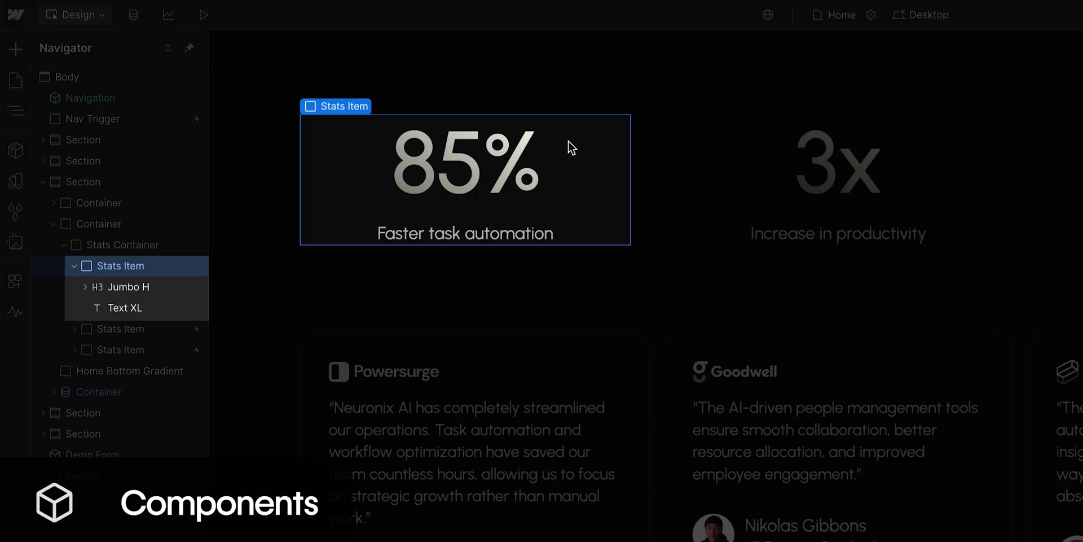
right_click(569, 142)
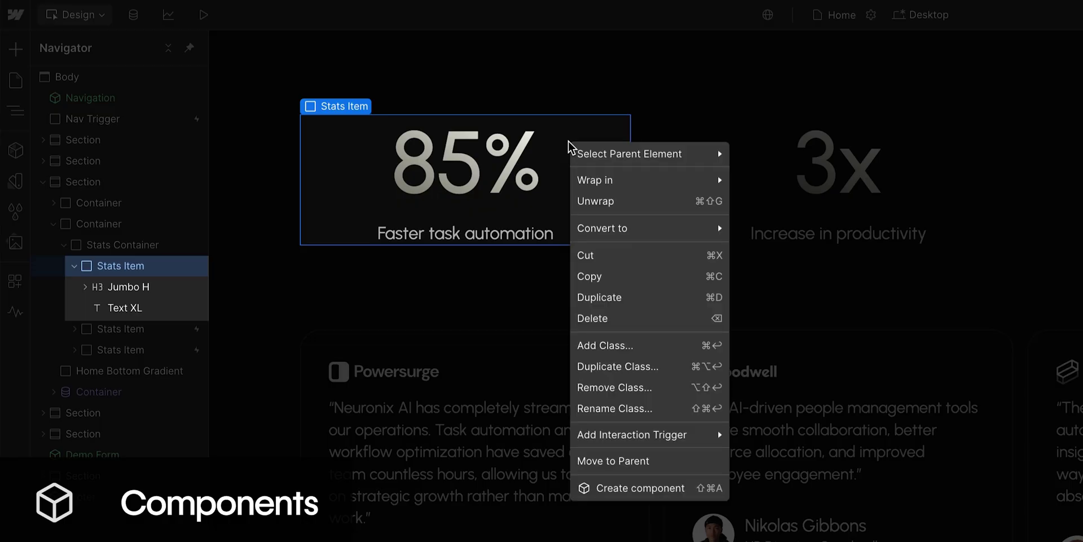
click(639, 487)
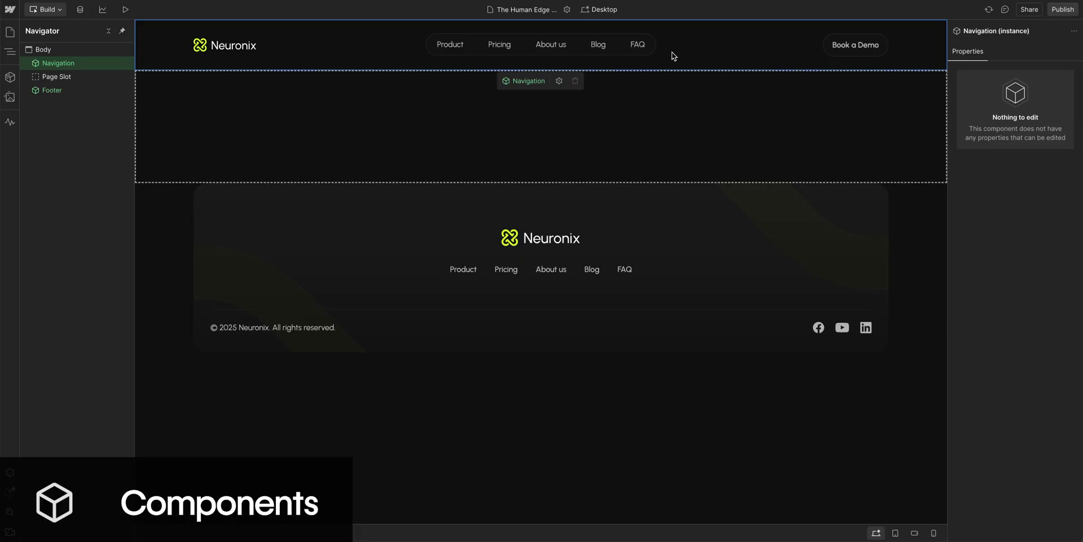
Insert the Demo Form into the empty page slot and change the 99% stat description to 'More focus'
mouse_move(640, 80)
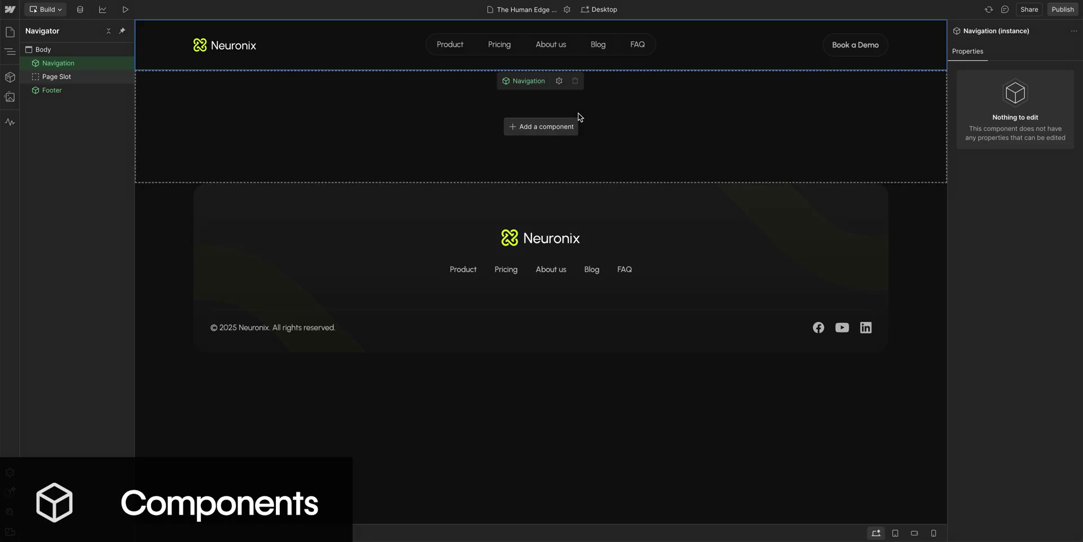
click(550, 129)
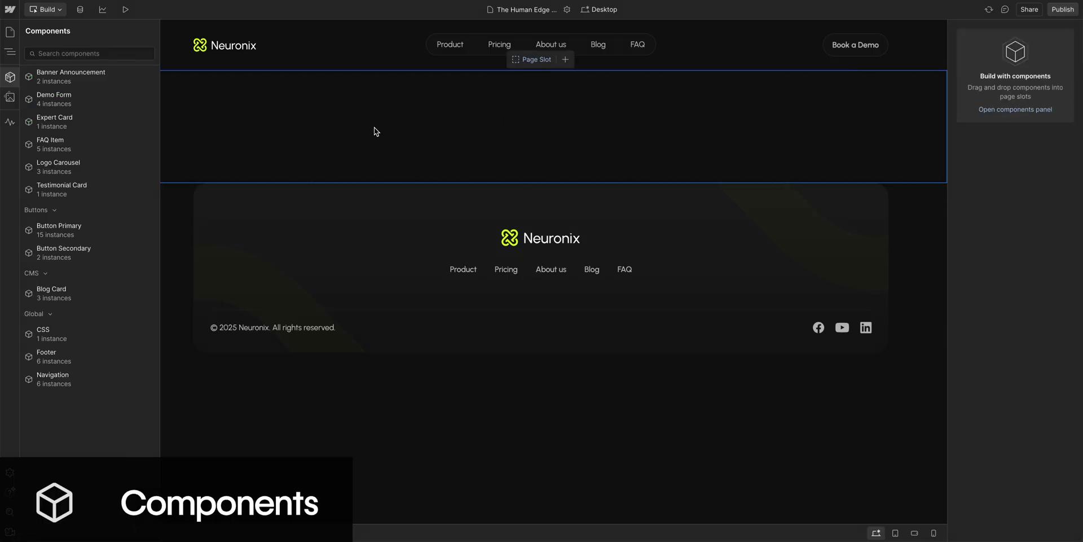
click(136, 101)
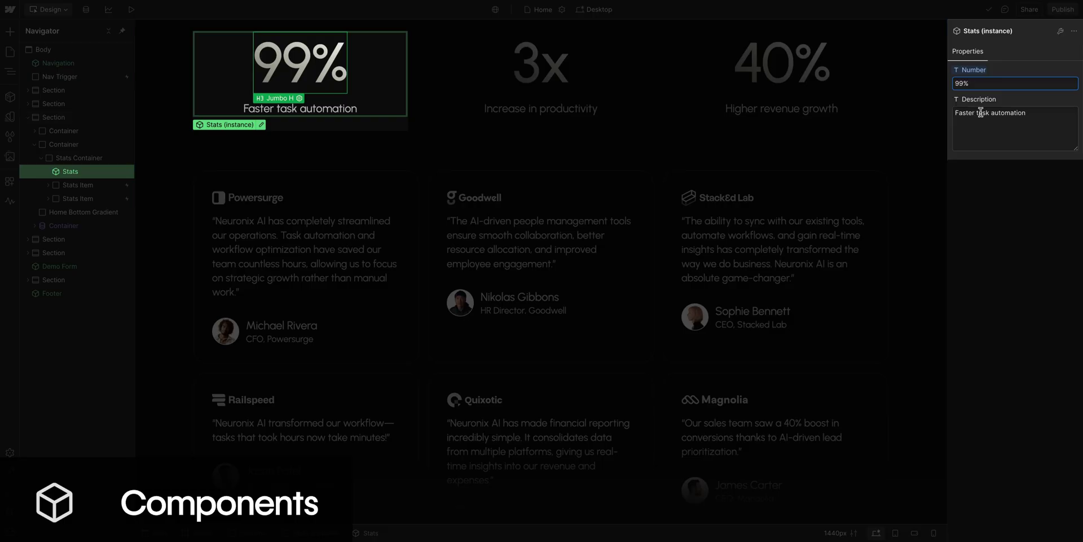
click(981, 112)
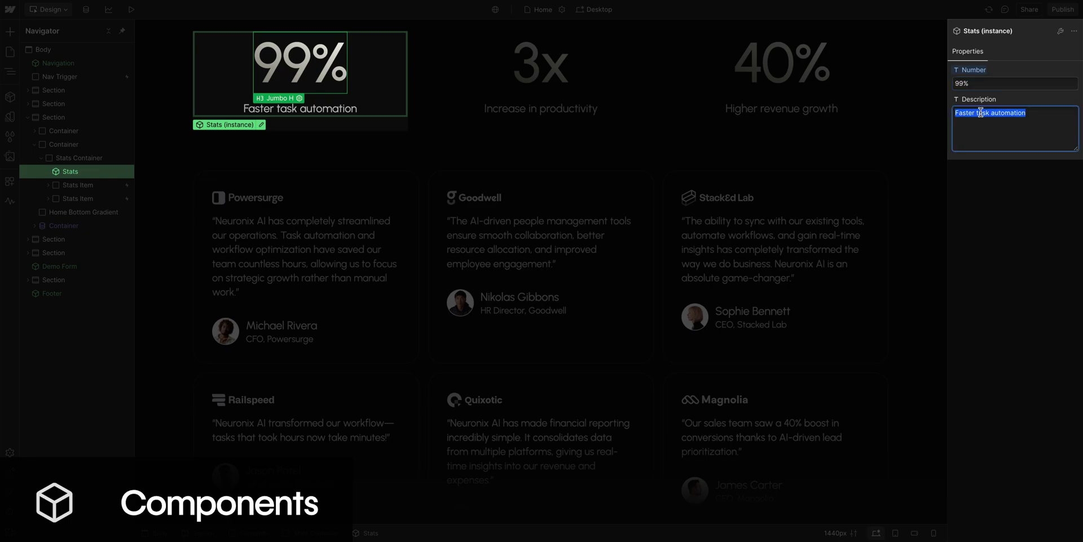
text(More focus)
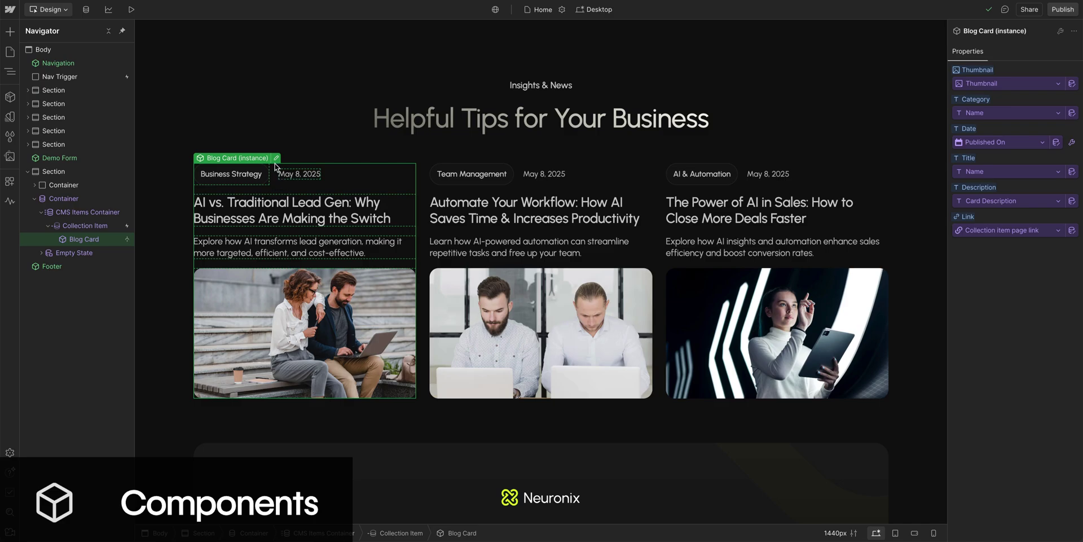
Inside the Blog Card component, move the Blog Card Thumbnail above the card's text
double_click(277, 172)
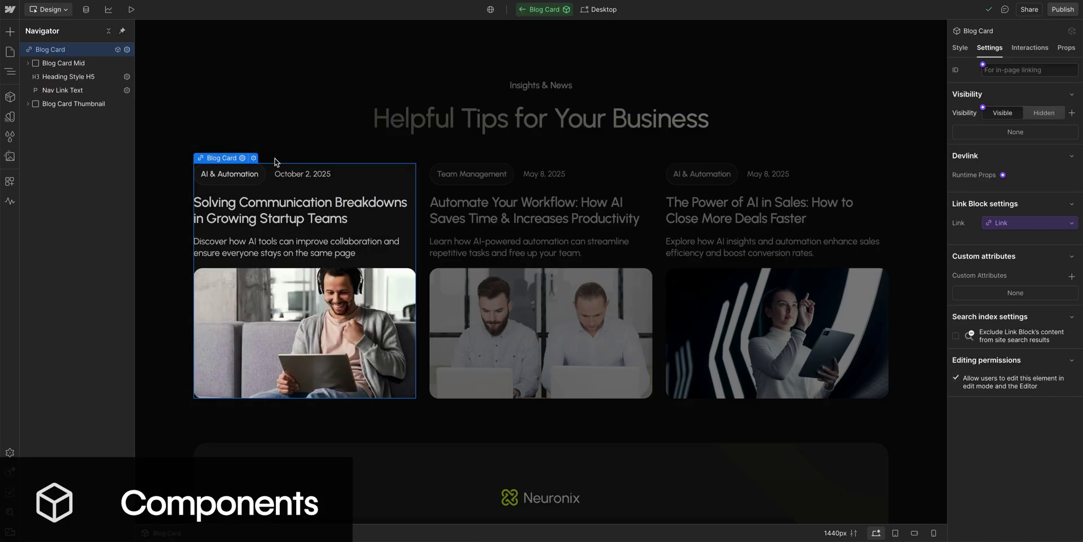
click(81, 103)
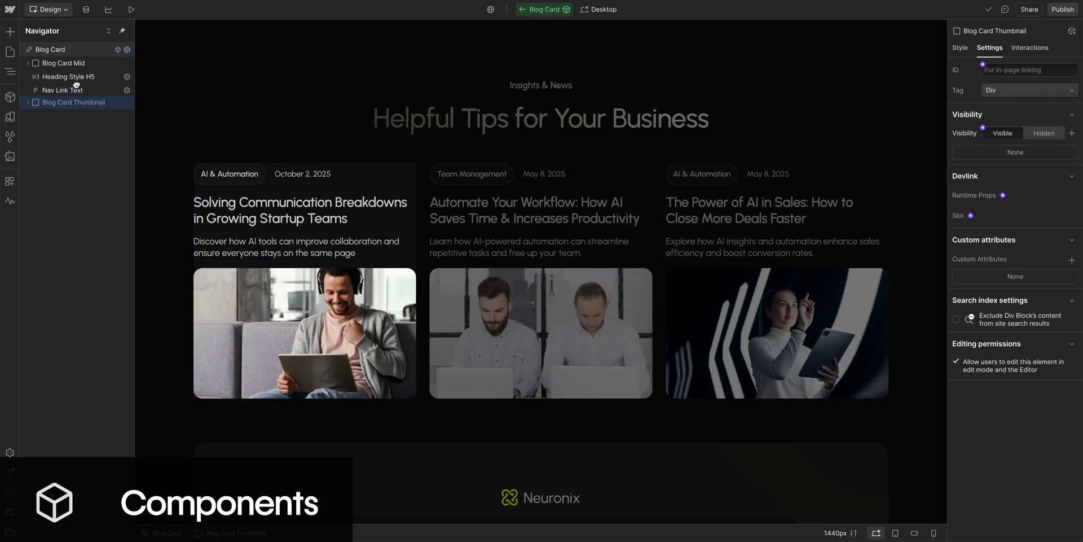
drag(77, 84, 76, 62)
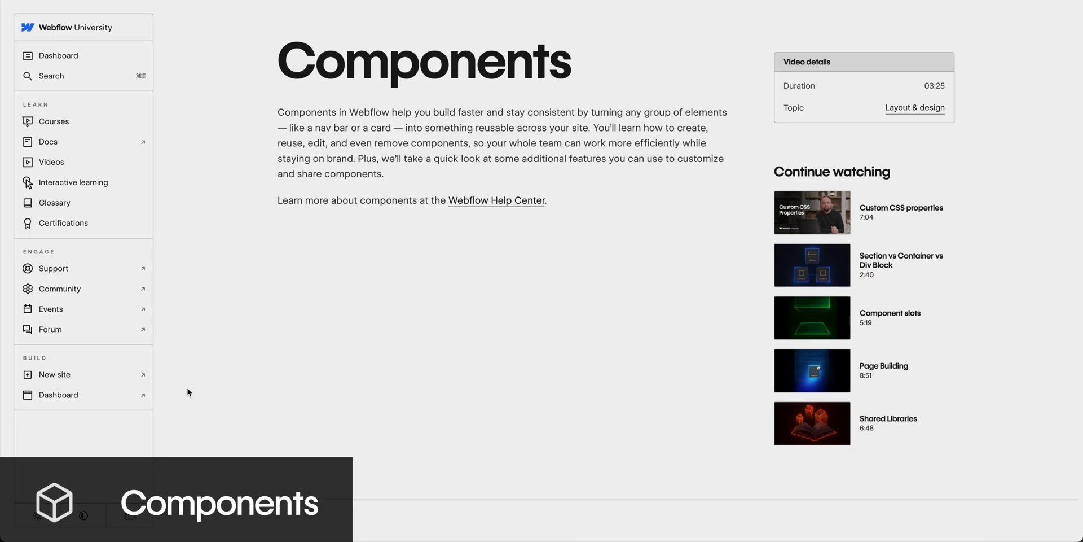
scroll(188, 392, up, 8)
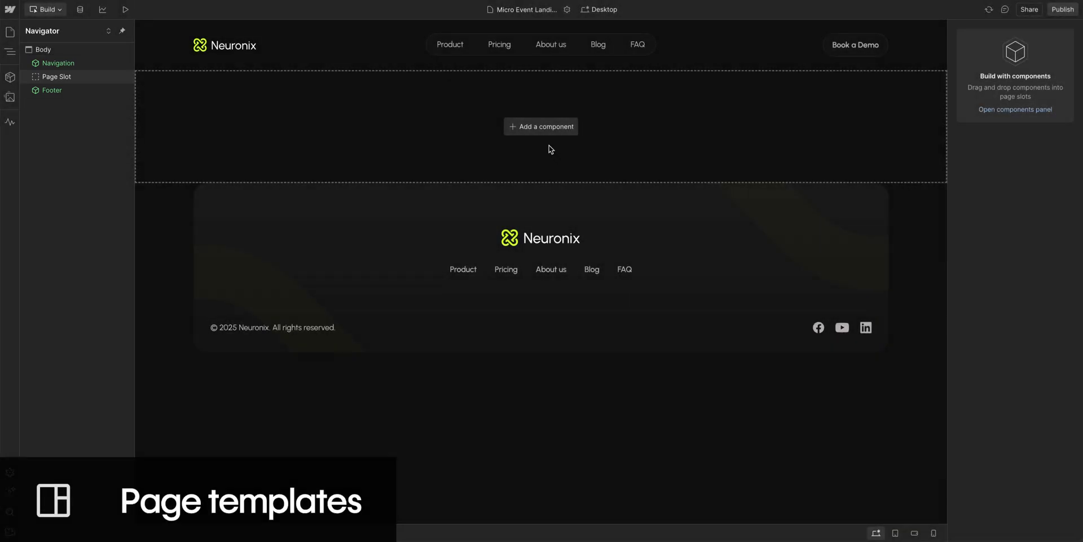
Insert the 3 Card Section component into the Micro Event Landing template's empty page slot
click(540, 133)
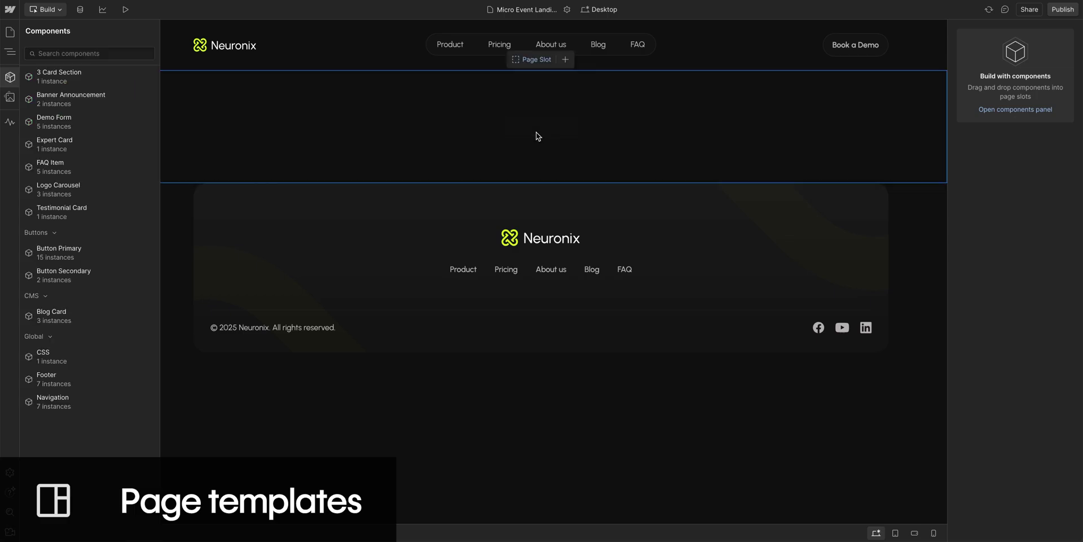
click(153, 74)
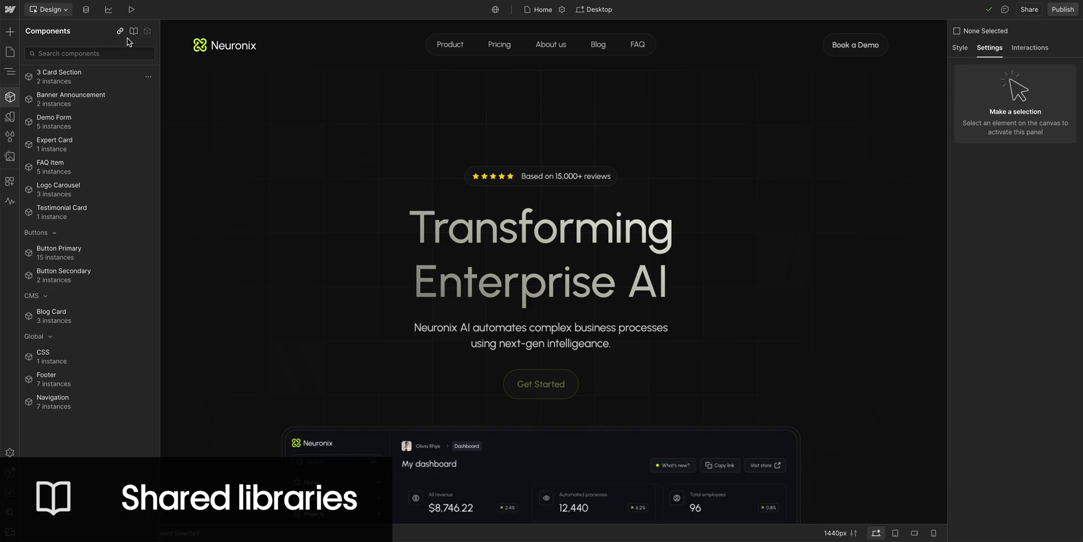
Open the shared library settings and review the Neuronix library's four pending updates
click(134, 32)
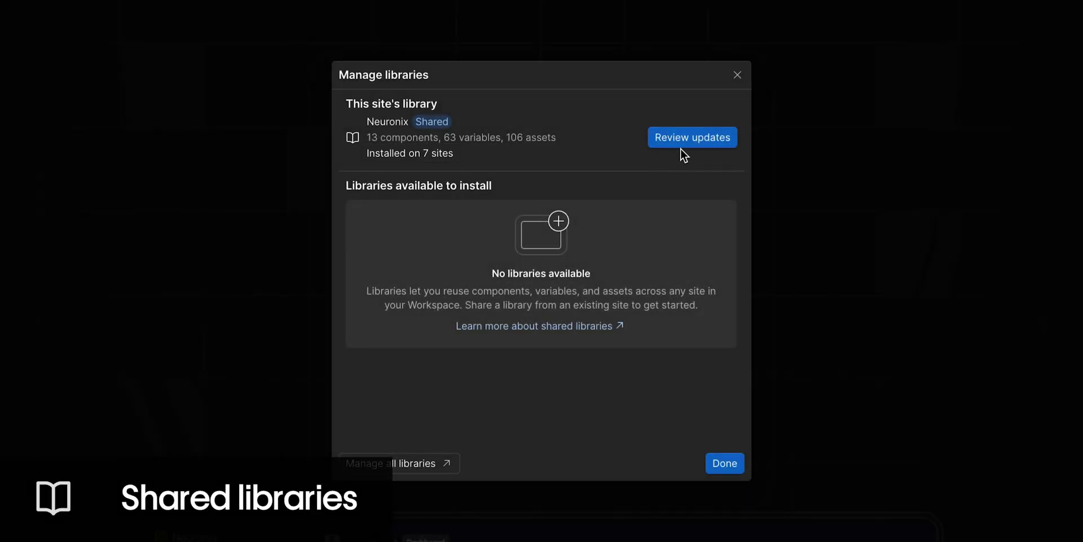
click(690, 144)
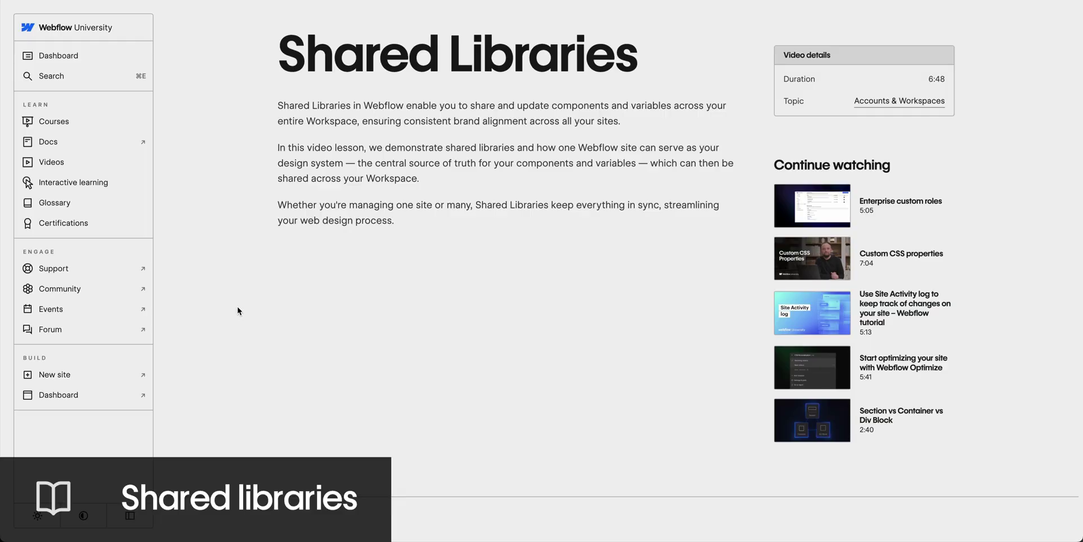
scroll(238, 311, up, 8)
scroll(238, 310, up, 1)
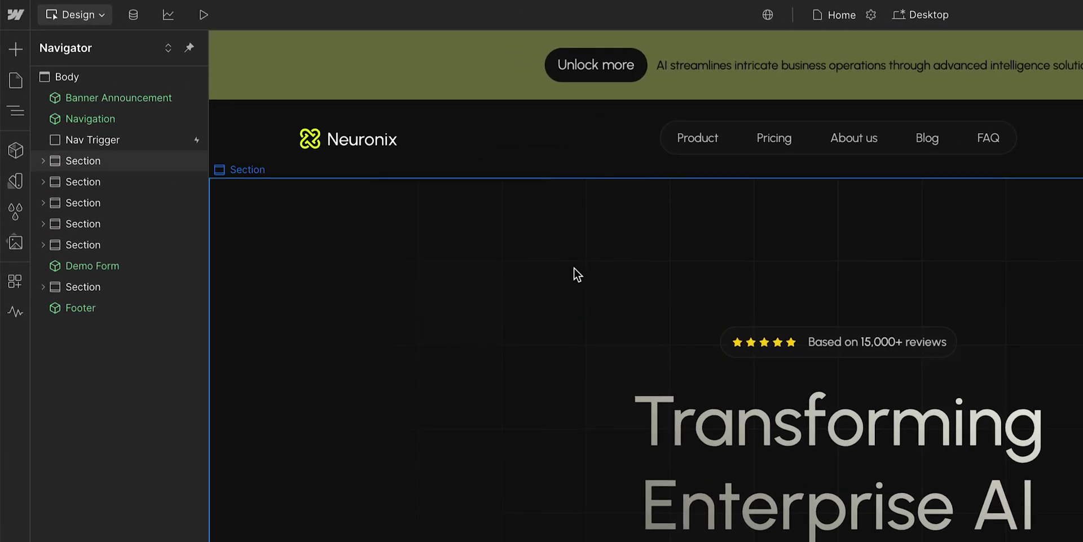
Select the Navigation instance below the Banner Announcement on the Neuronix home page
click(113, 123)
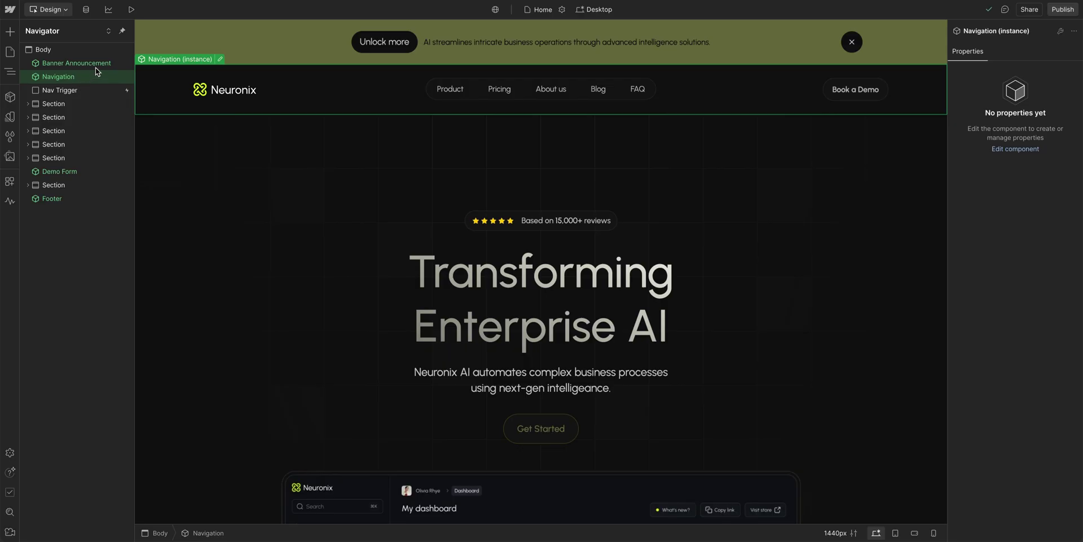
In the Banner Announcement component, set the paragraph's Typography size to a site size variable
double_click(96, 63)
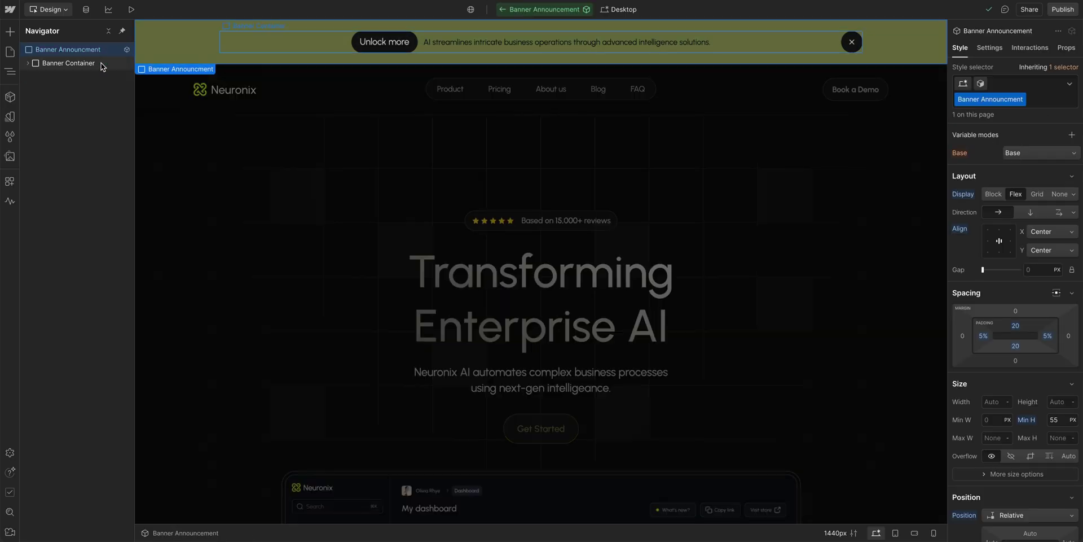
click(485, 48)
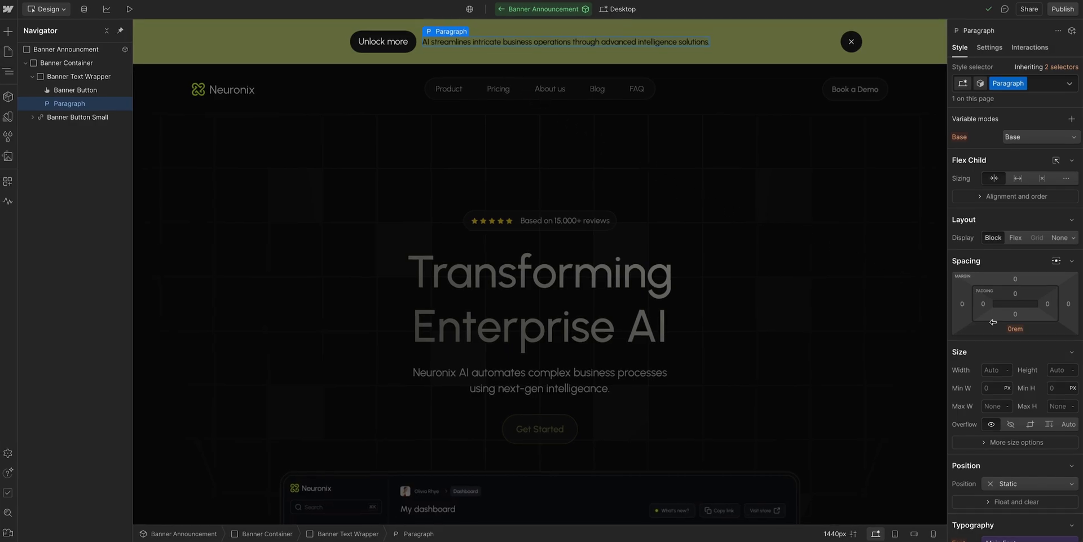
scroll(1039, 345, down, 3)
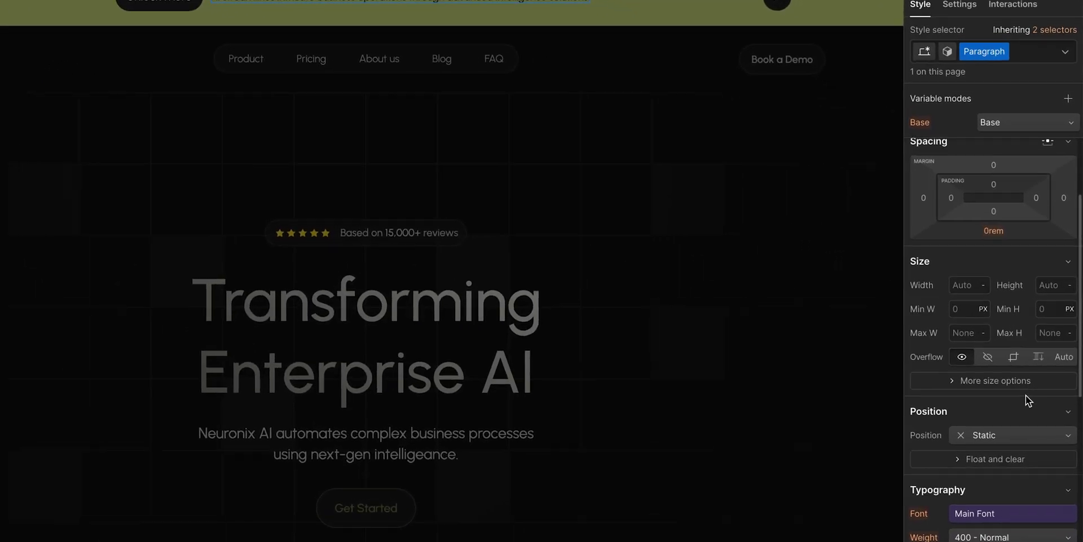
scroll(1025, 394, down, 2)
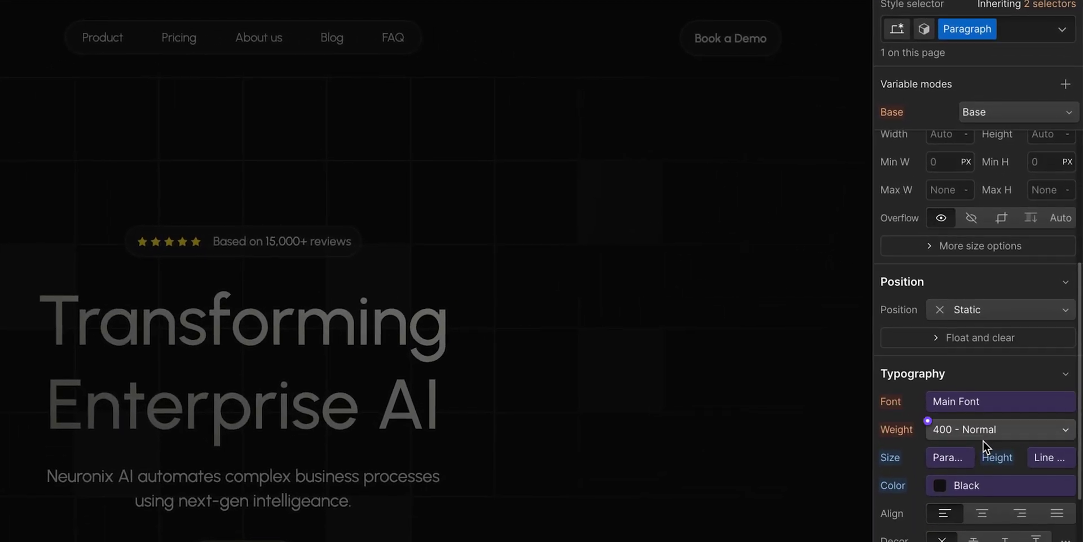
click(961, 420)
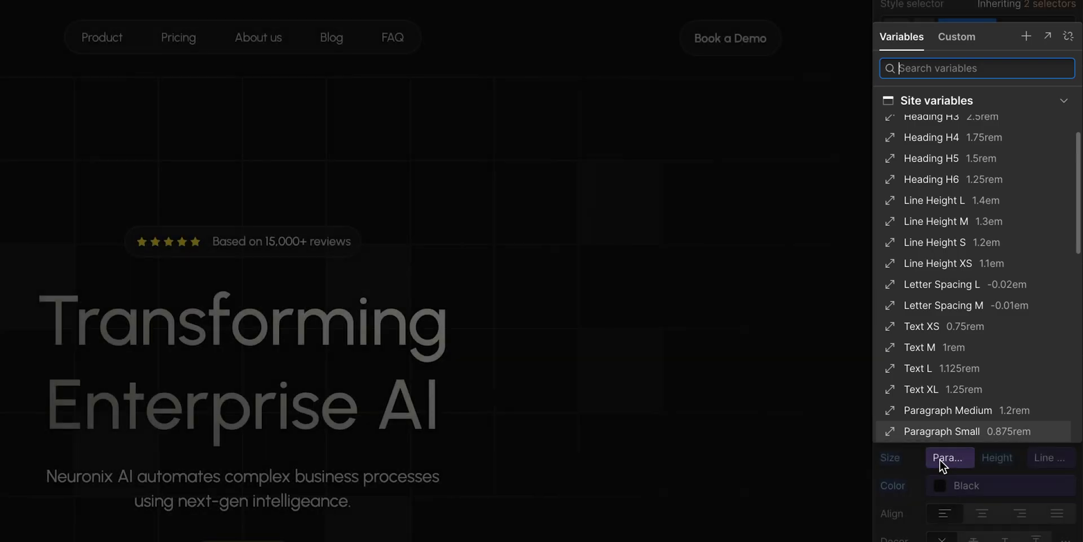
click(939, 459)
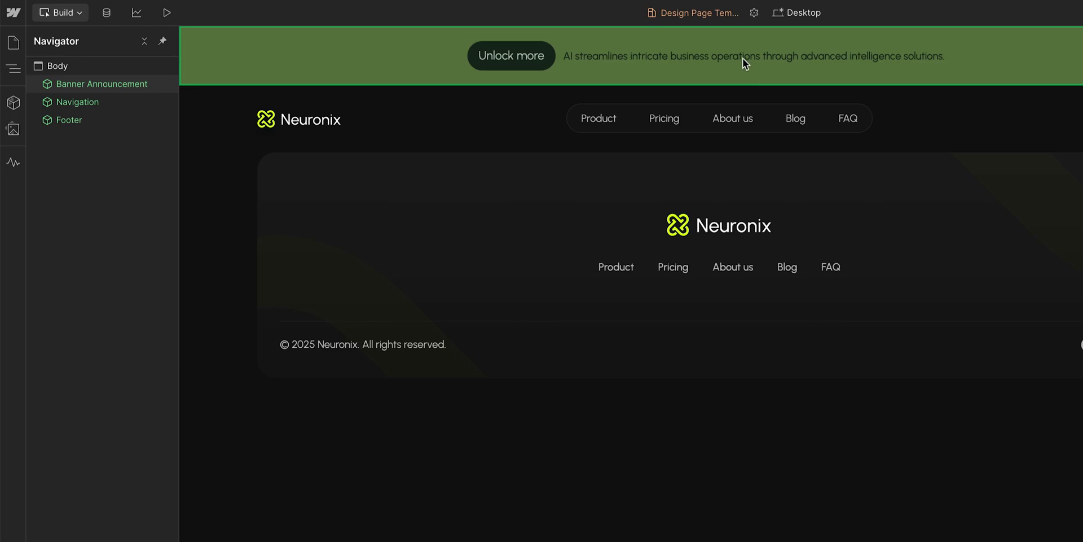
Use the Pages dropdown in the top bar to go to the Style Guide page
click(717, 17)
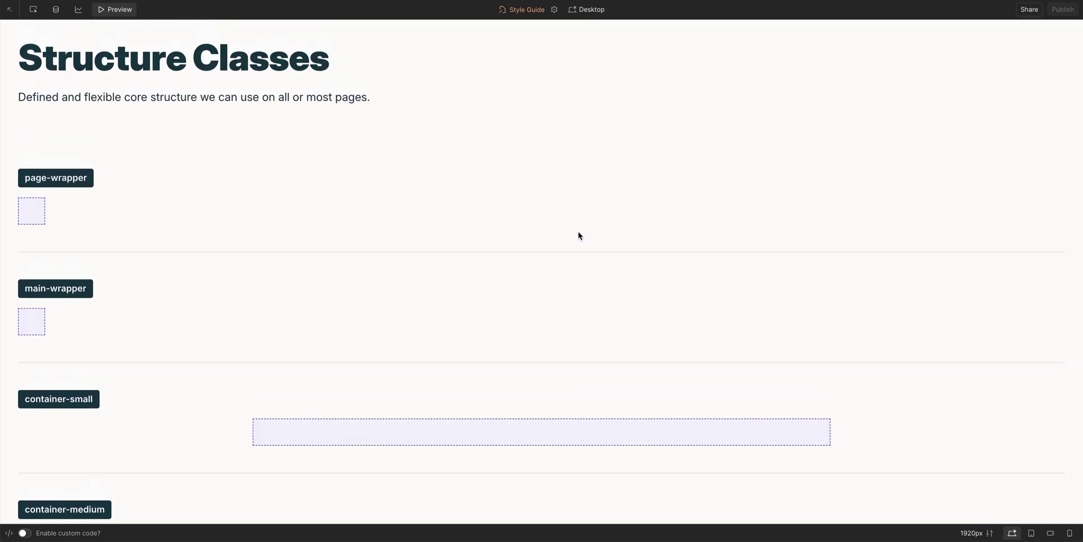
scroll(579, 235, up, 5)
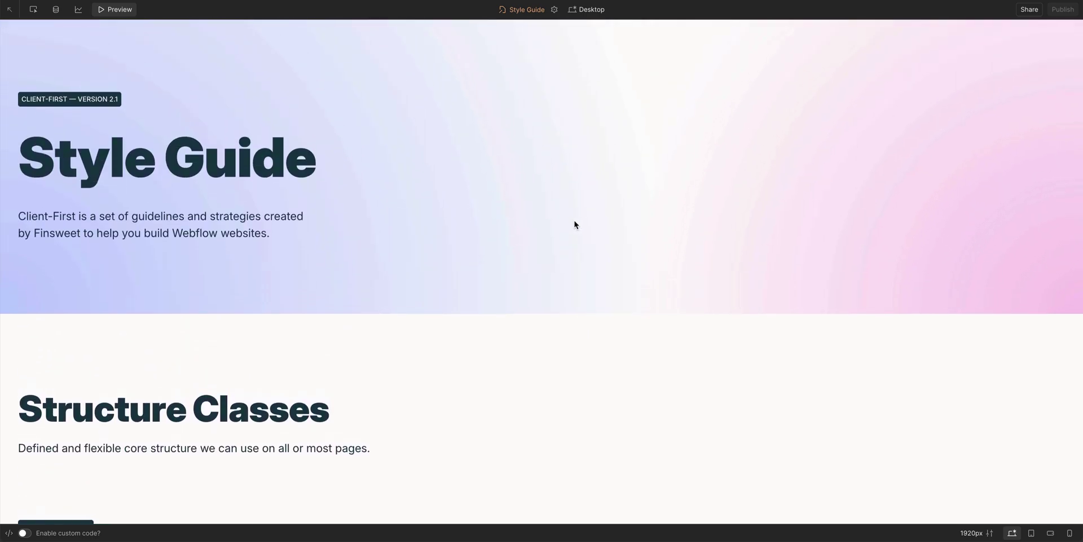
click(522, 10)
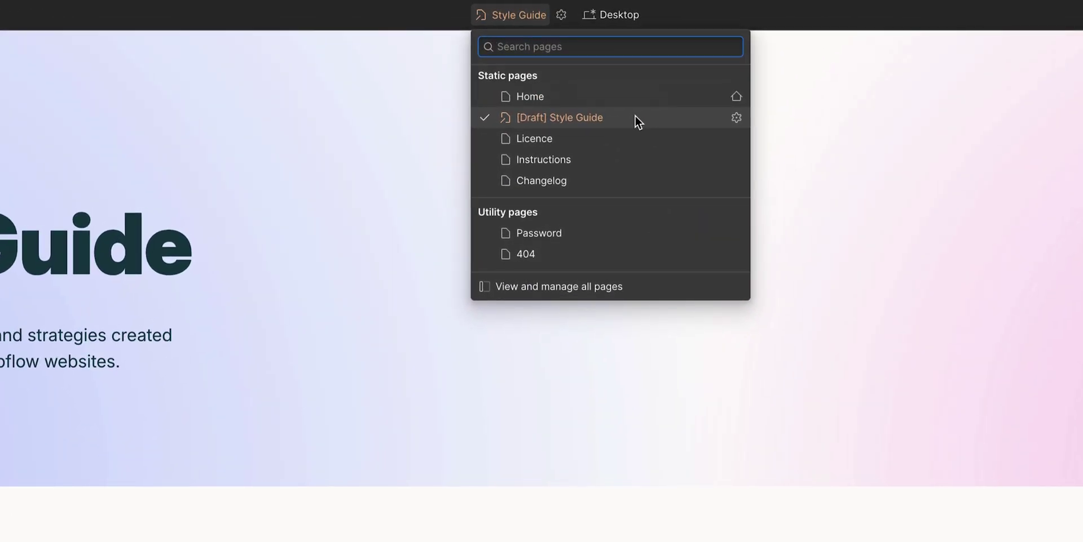
click(818, 201)
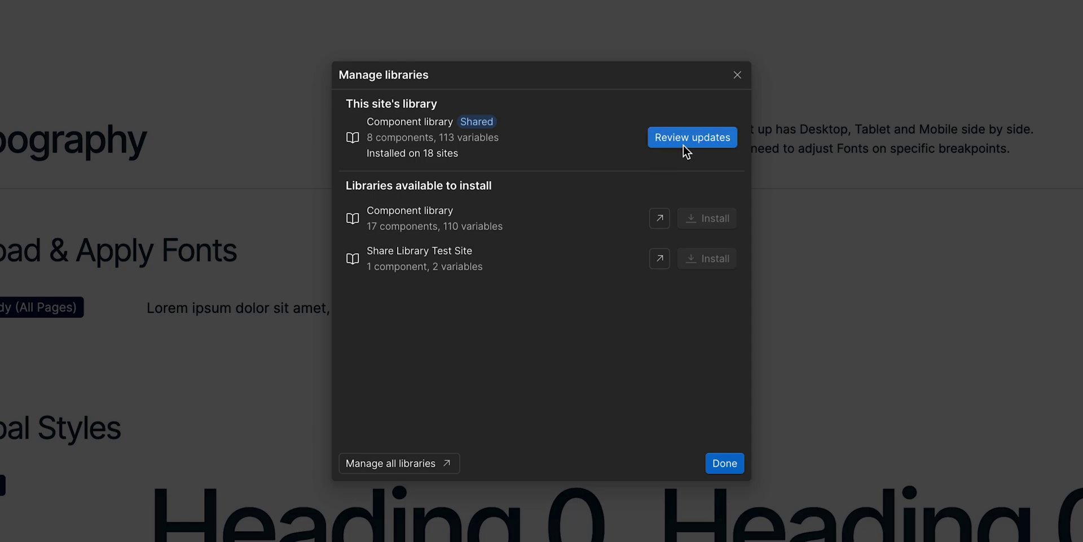
Open Review updates for the Team Library's pending design-system changes
click(684, 144)
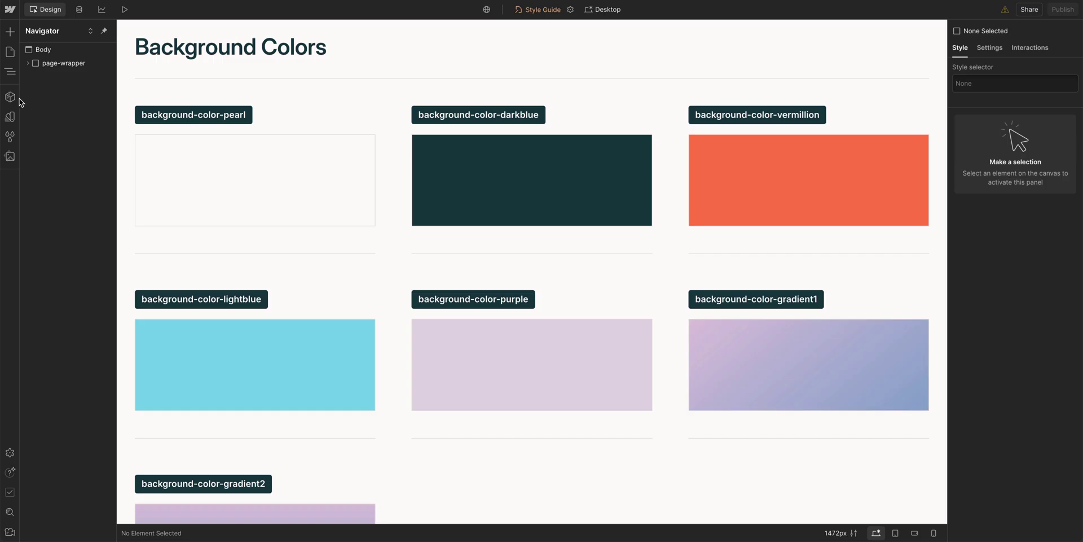
Show the site's components list and preview the Button and Footer components
click(10, 97)
mouse_move(28, 115)
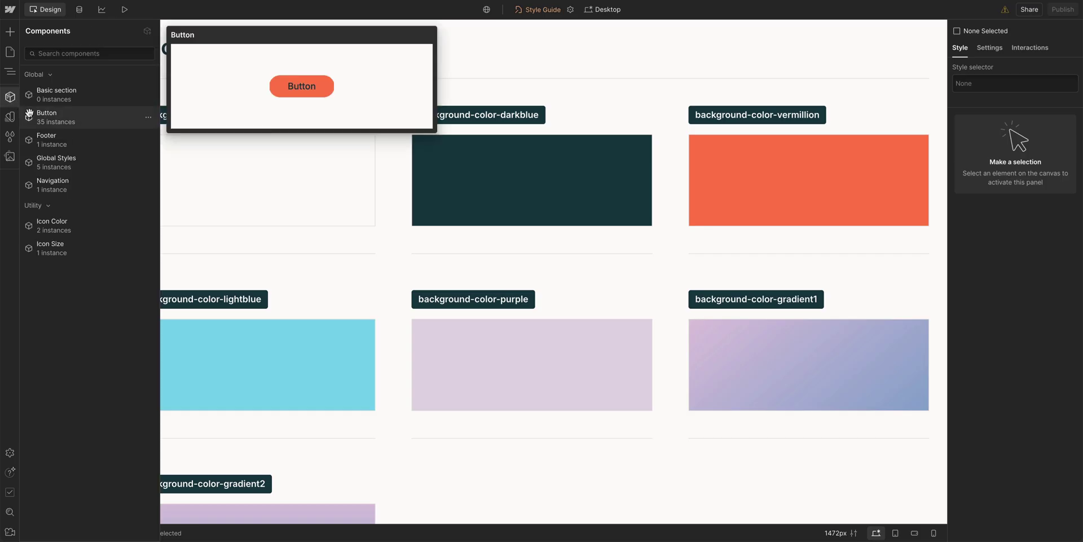
mouse_move(51, 135)
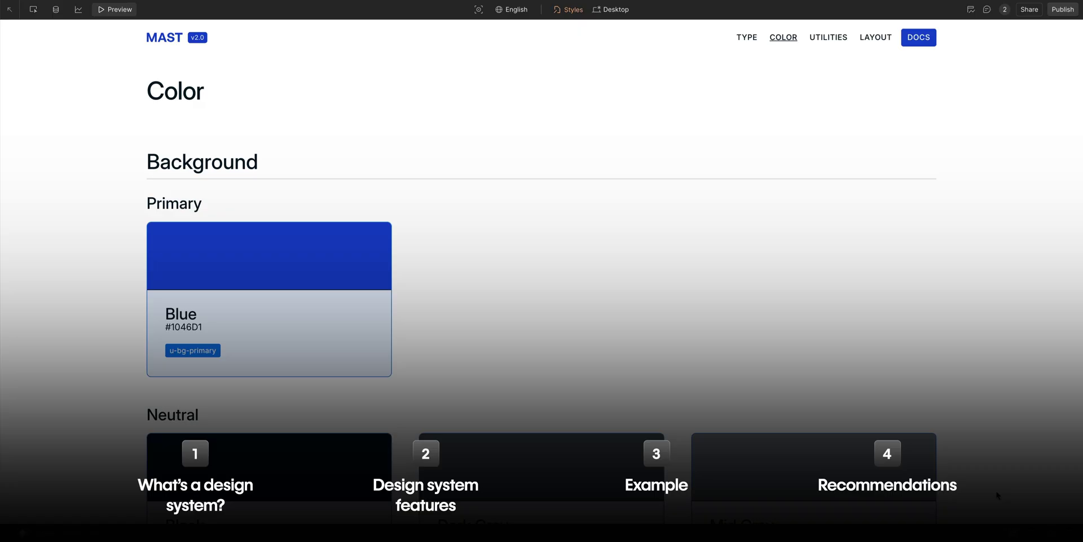
Scroll down the Components panel and preview further components in the list
scroll(997, 495, down, 5)
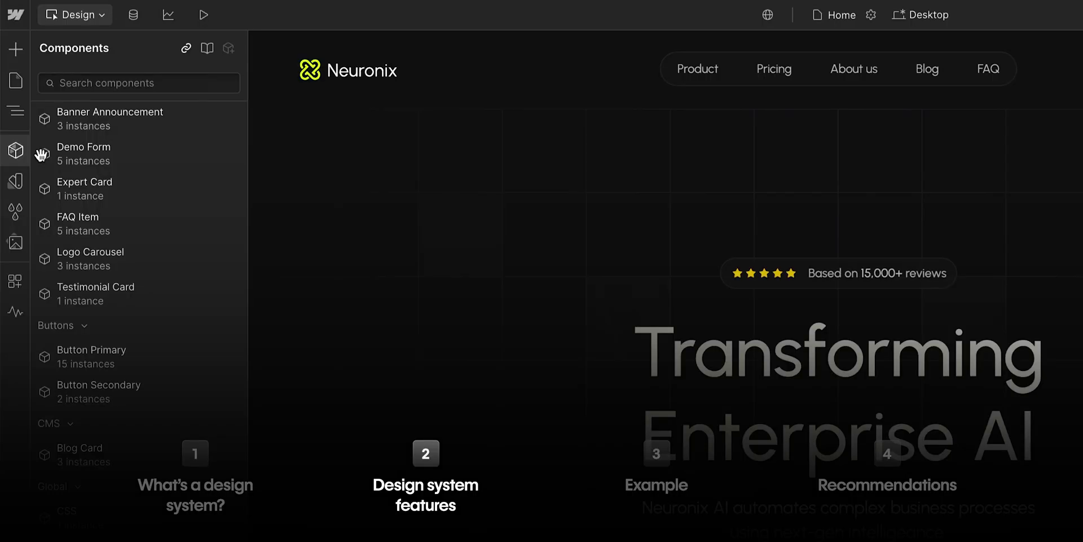
mouse_move(90, 164)
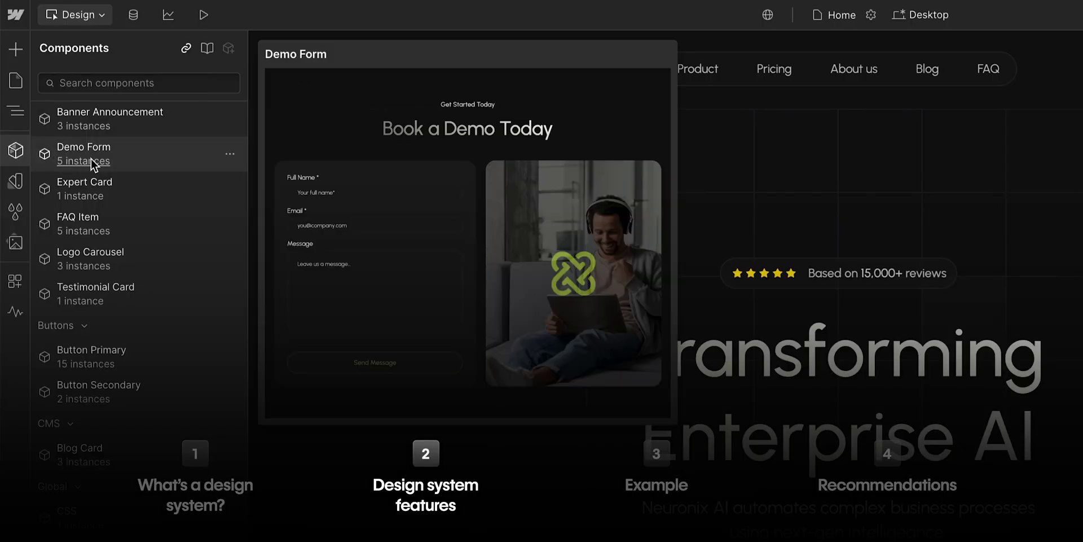
mouse_move(131, 186)
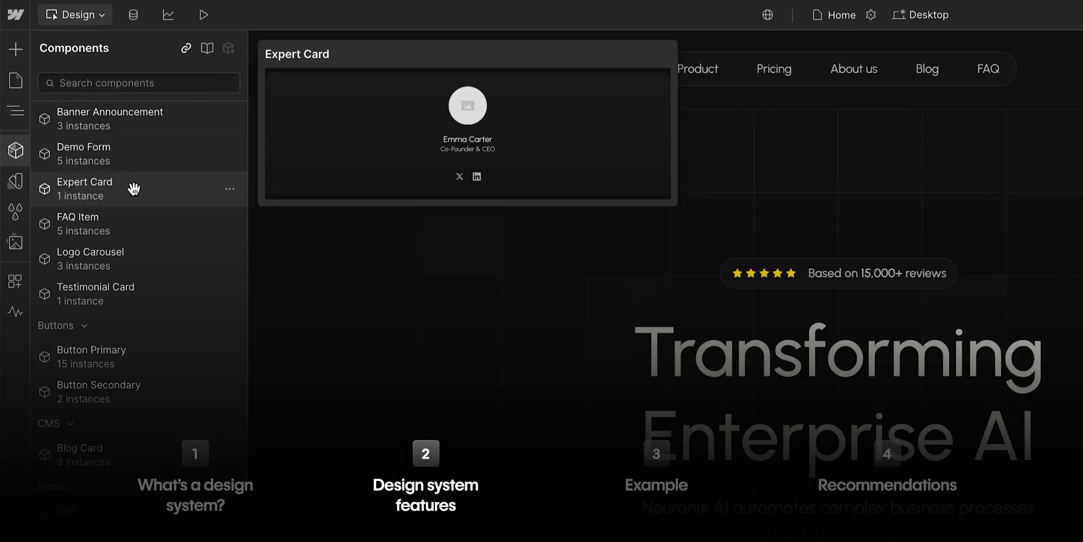